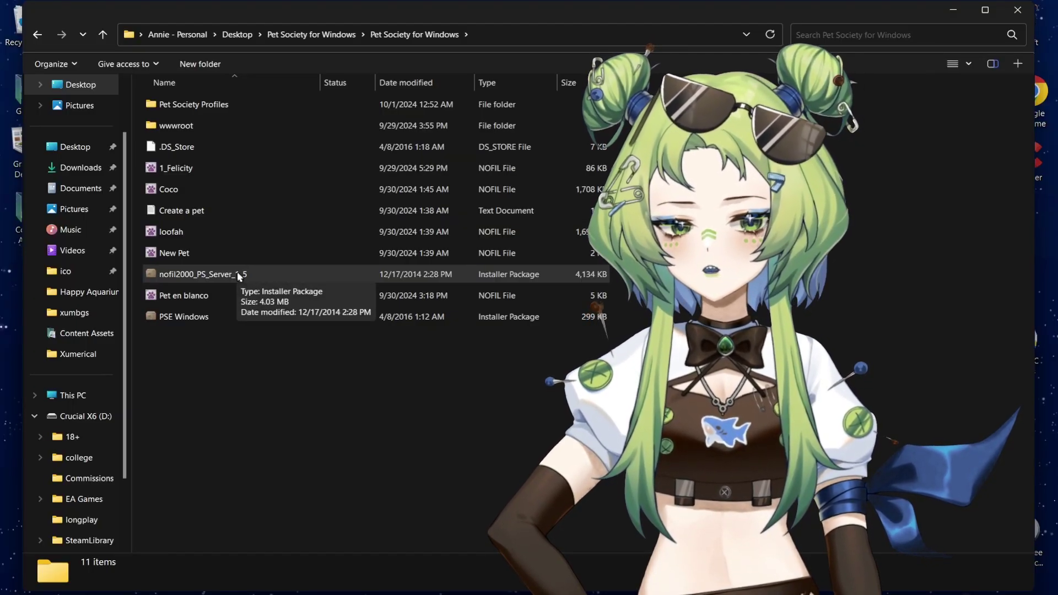
double_click(239, 275)
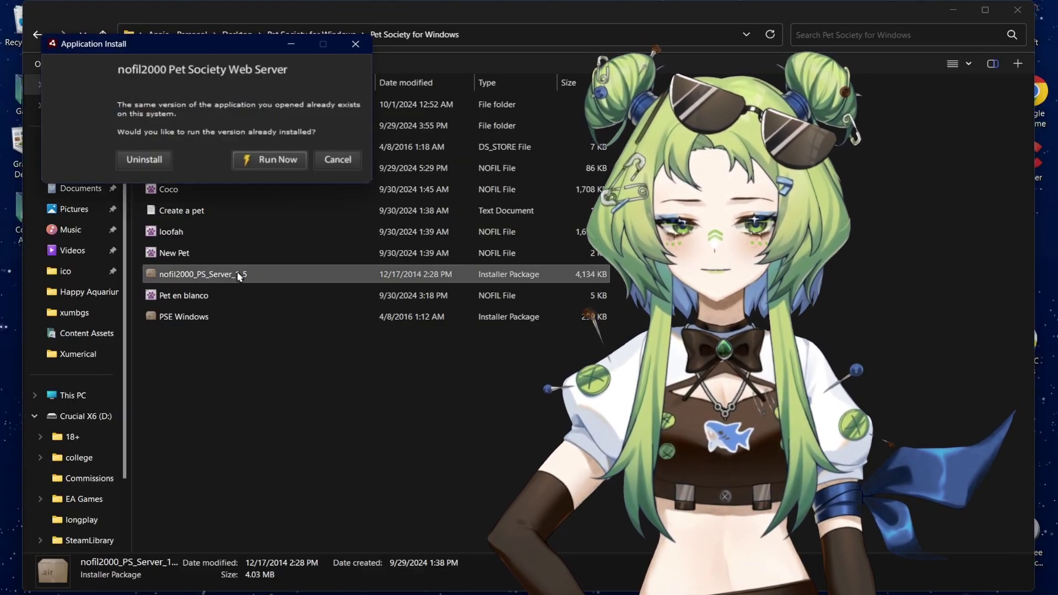
left_click(345, 162)
double_click(236, 310)
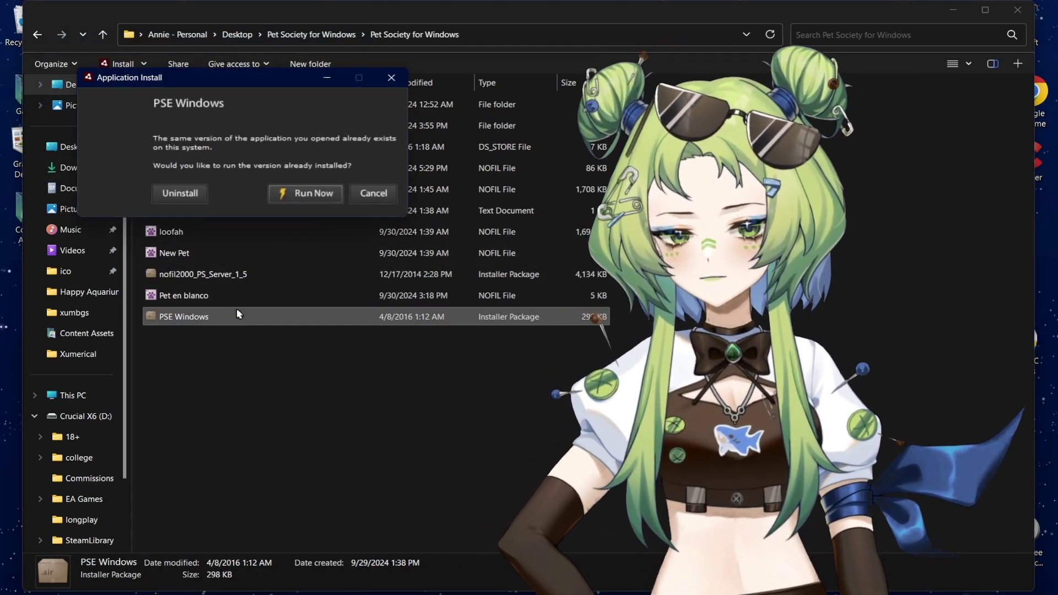
left_click(372, 194)
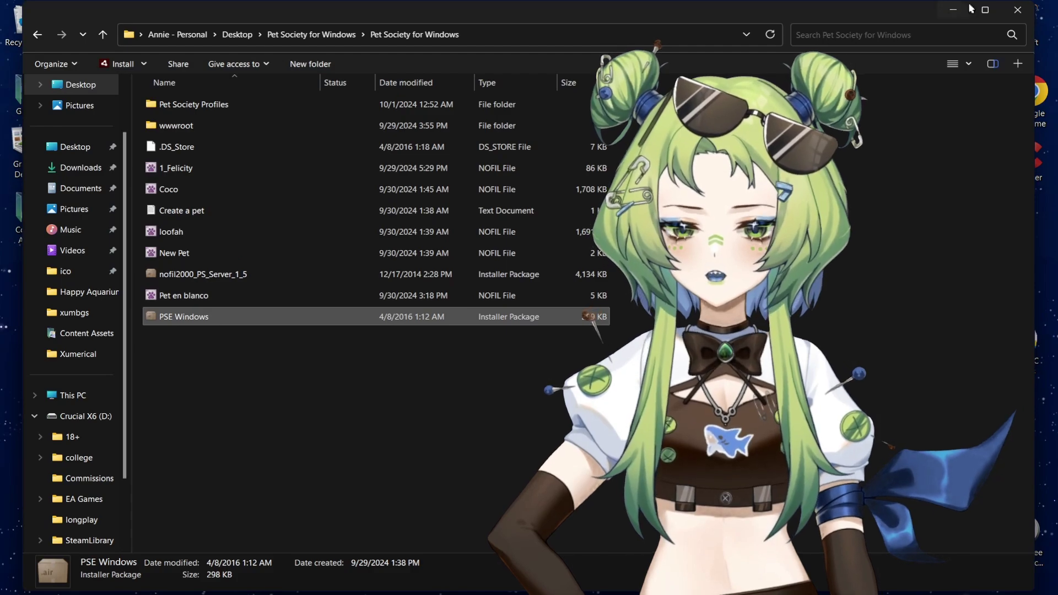
Run mongoose-3.7.exe from the wwwroot folder to start the Mongoose web server.
left_click(1017, 10)
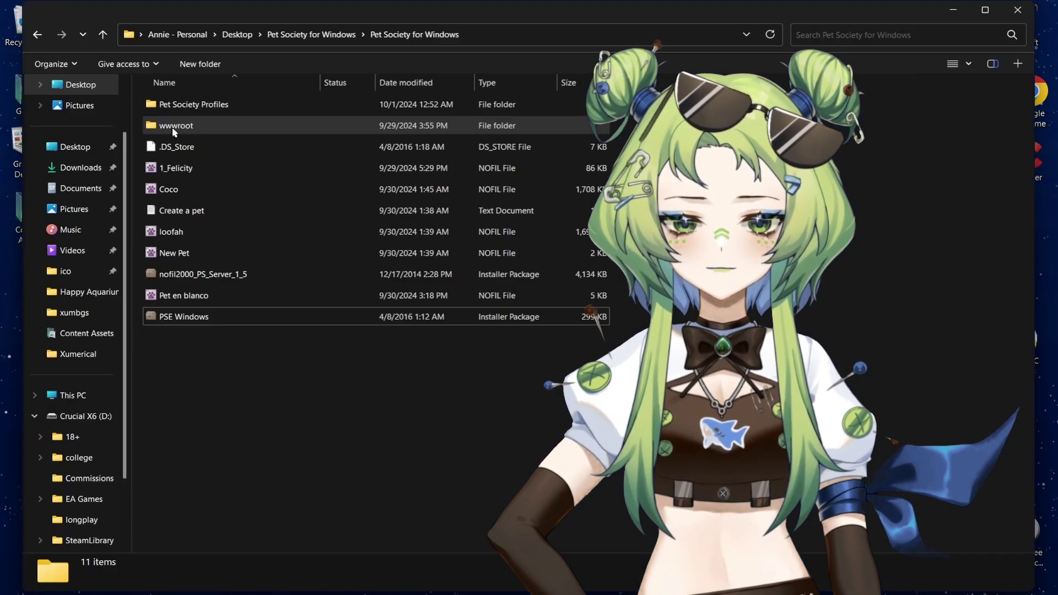
double_click(168, 126)
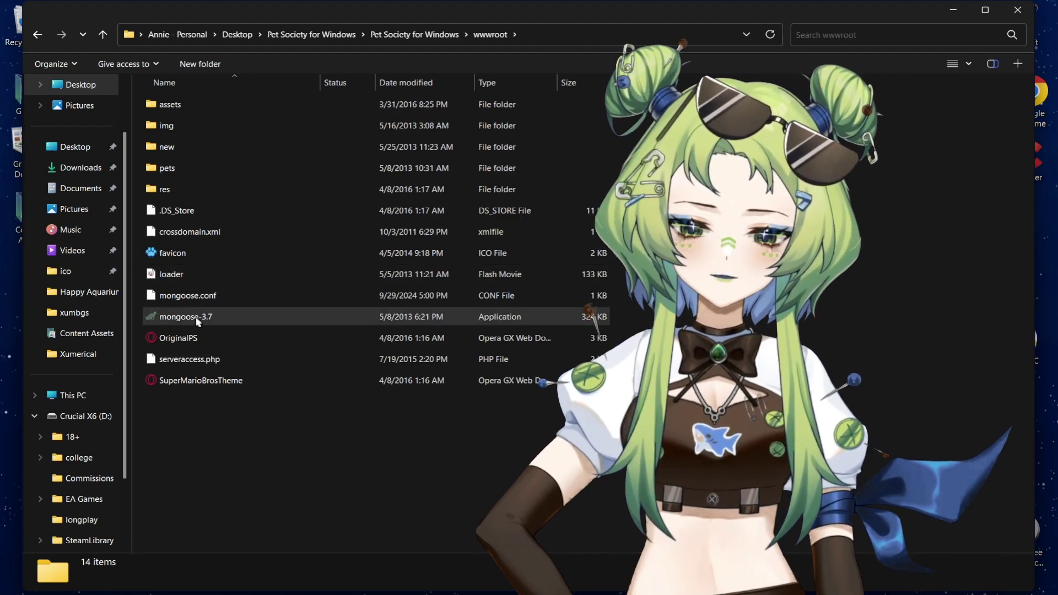
left_click(197, 319)
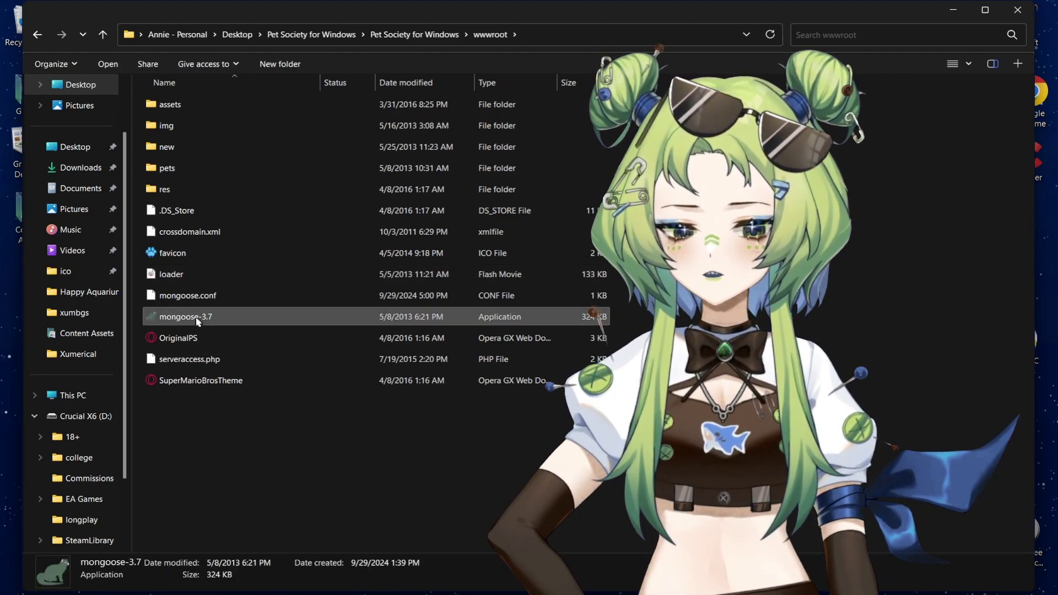
Confirm the Mongoose icon in the system tray, then close the wwwroot folder window.
left_click(968, 592)
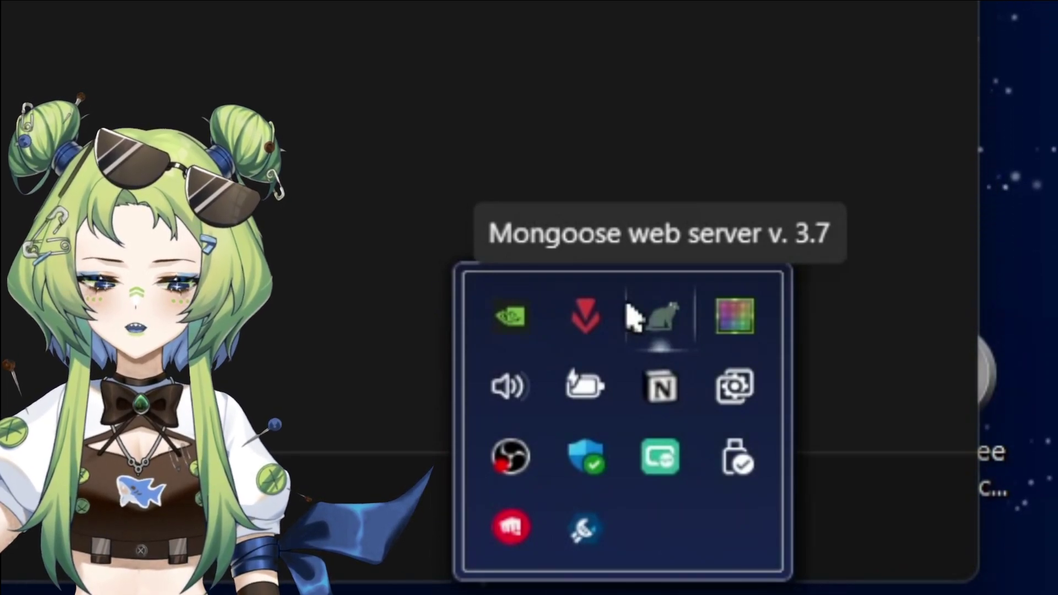
key("Escape")
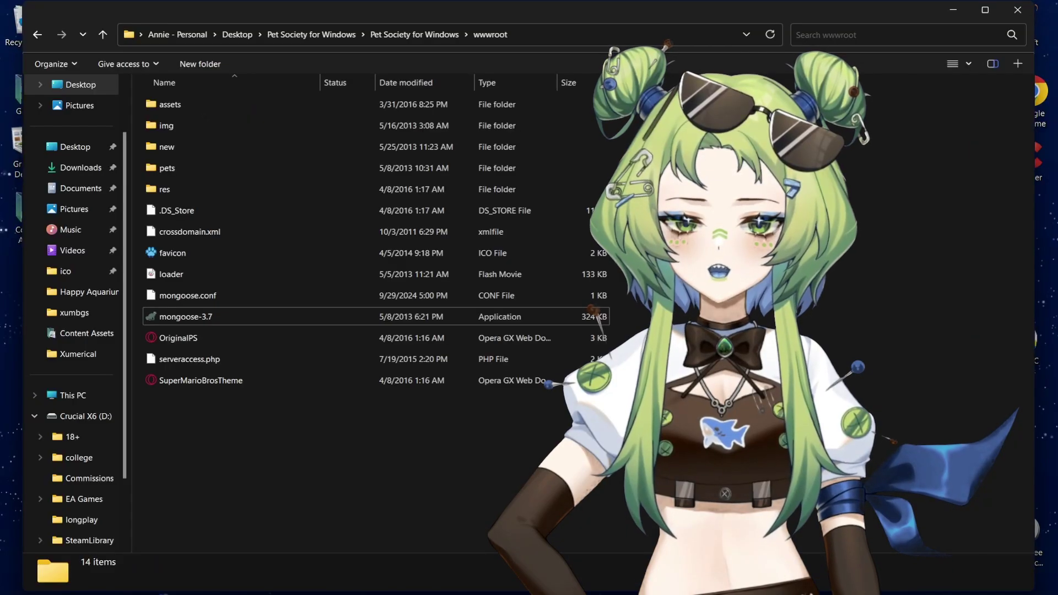
left_click(1017, 9)
Launch the Main Pet Society server shortcut and try loading the database from the localhost URL.
double_click(365, 305)
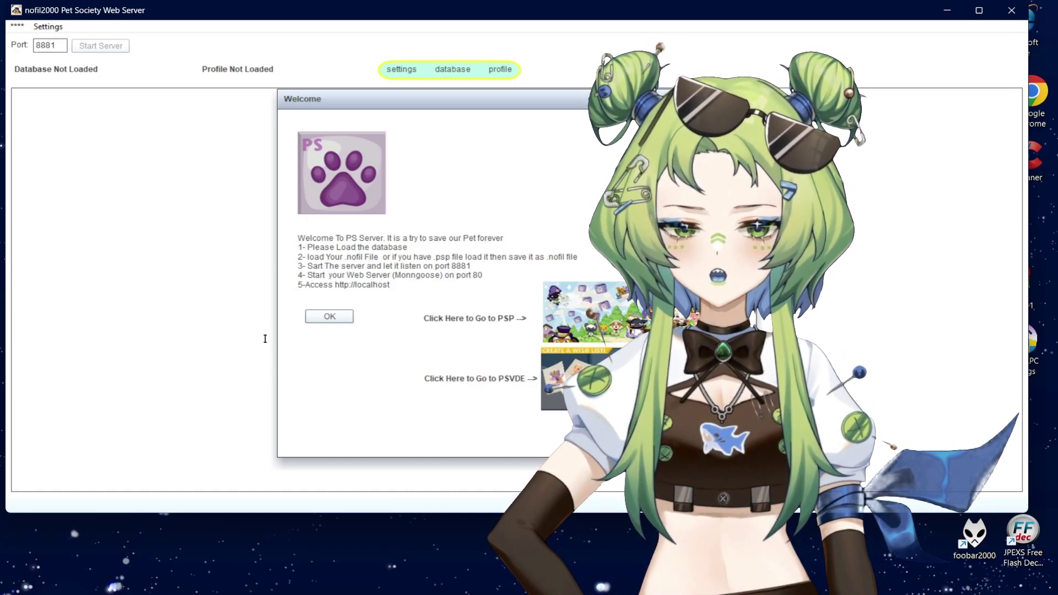
left_click_drag(492, 105, 491, 118)
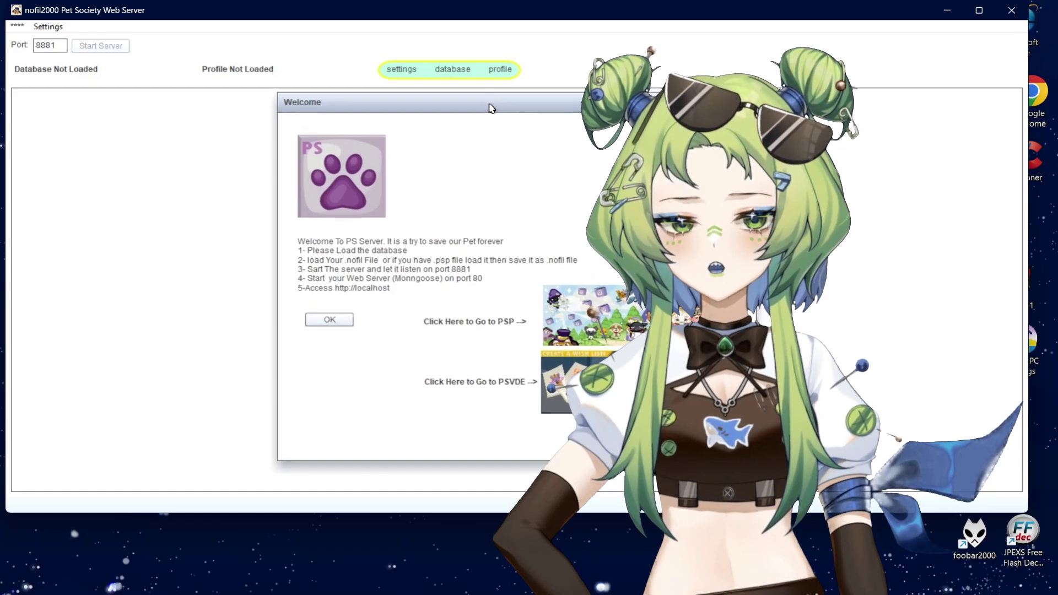
left_click_drag(492, 108, 492, 118)
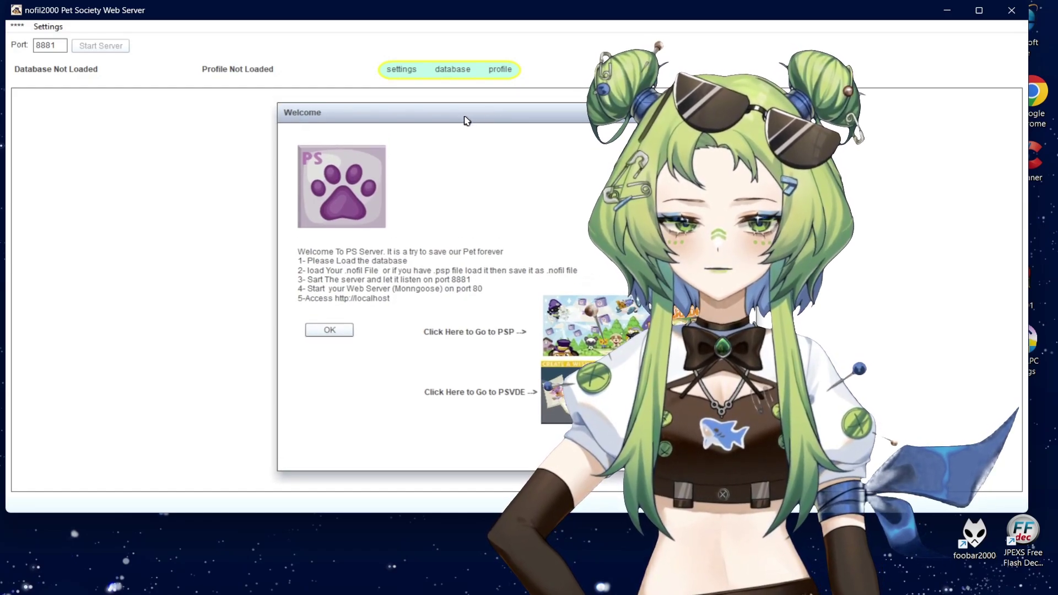
left_click(453, 70)
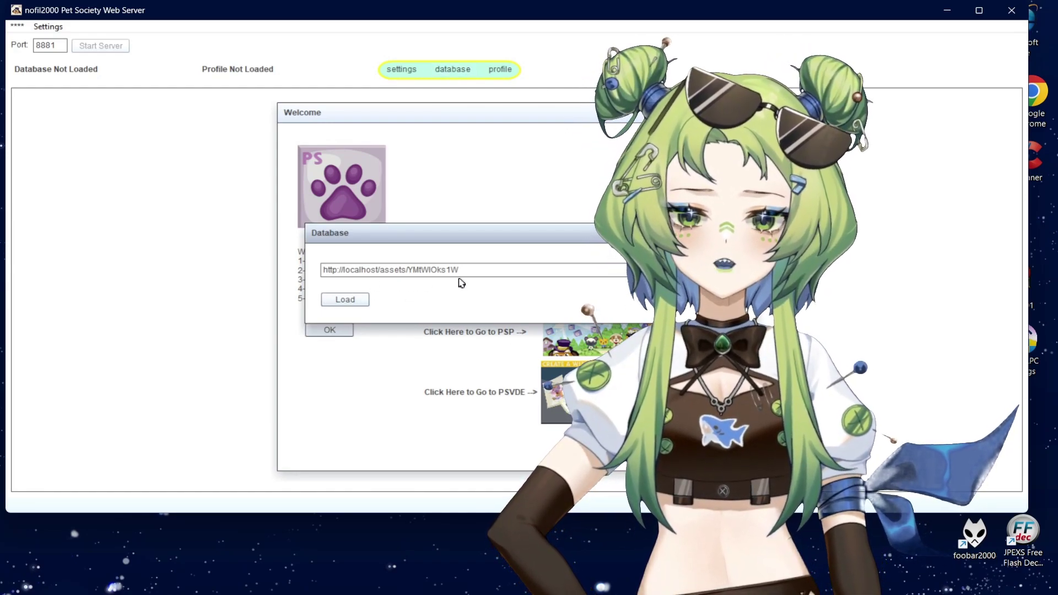
left_click(349, 306)
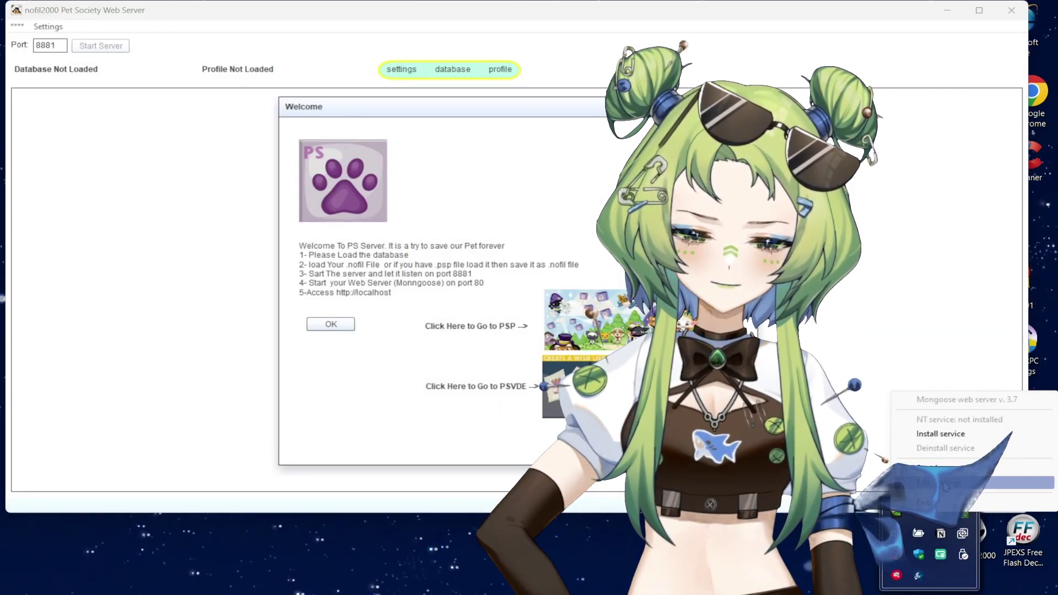
Change Mongoose's listening_ports setting from 8080 to 80 and save the settings.
left_click(959, 468)
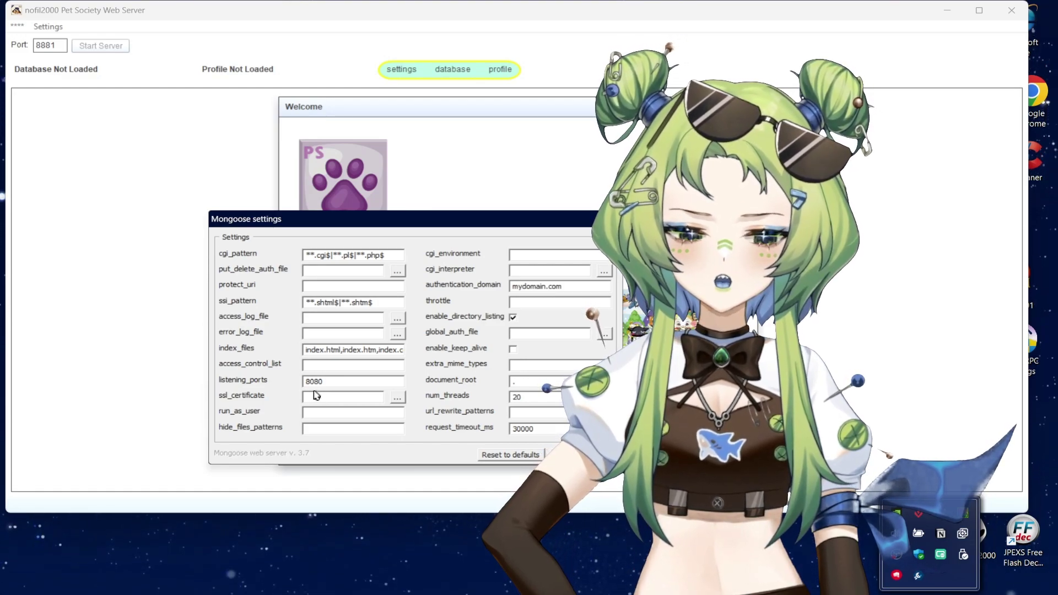
left_click(335, 385)
key("BackSpace")
key("BackSpace")
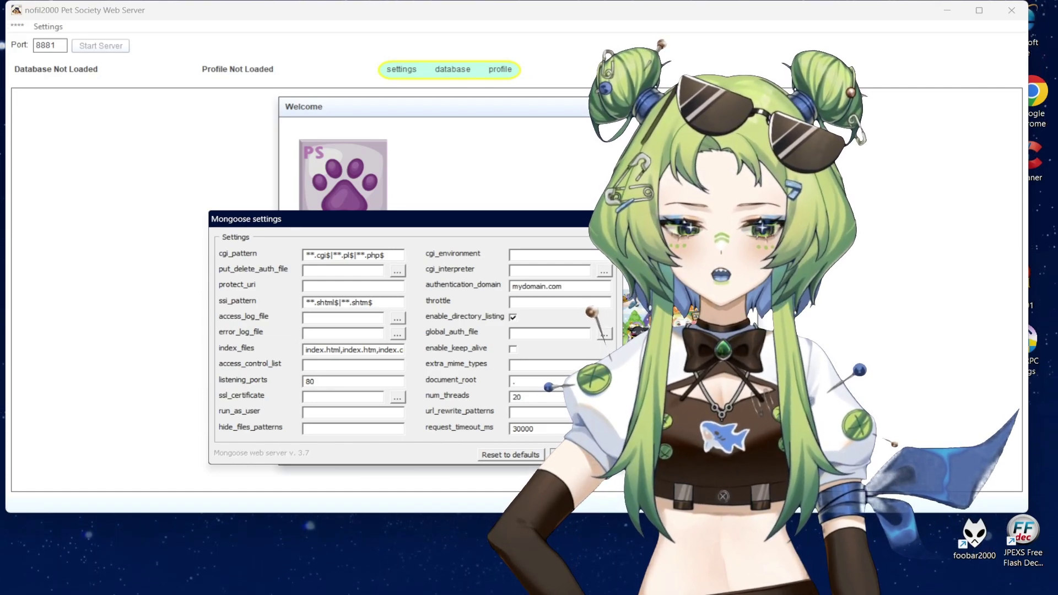
left_click(573, 454)
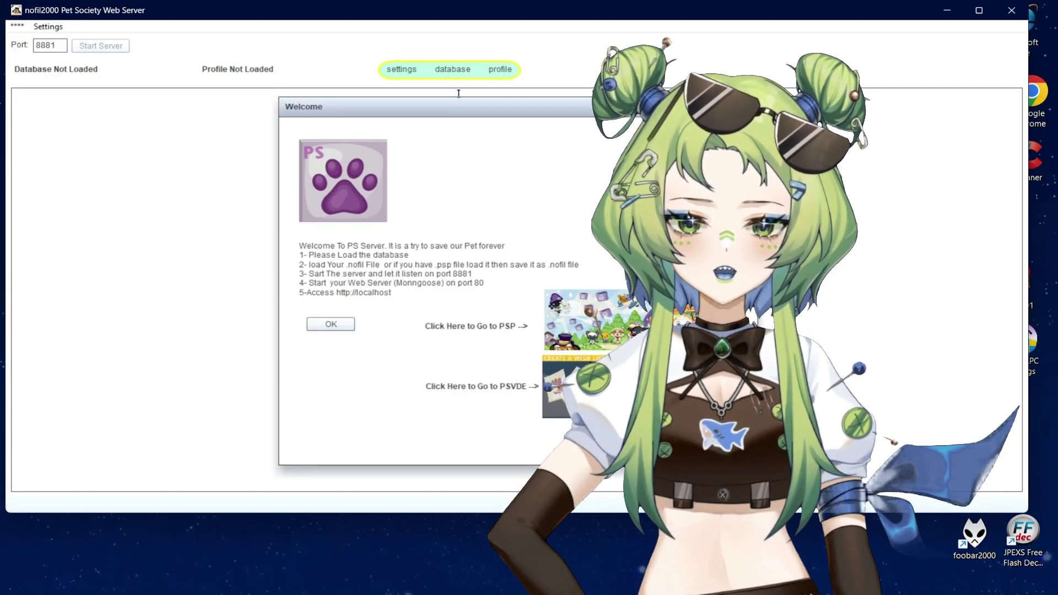
Load the database from the localhost URL until 'Database Loaded' appears, then go to profile settings.
left_click(451, 73)
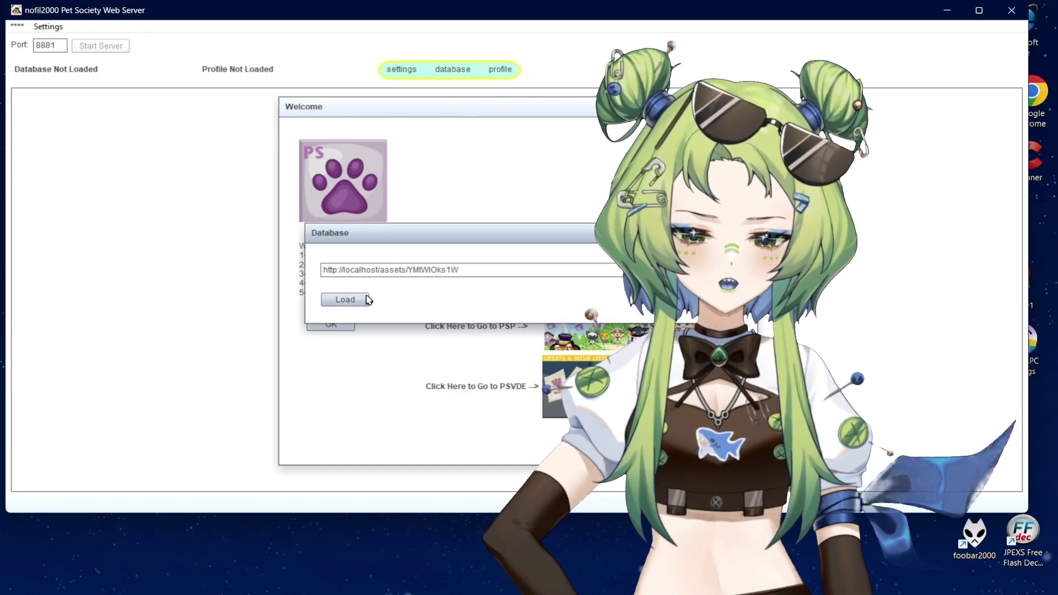
left_click(363, 300)
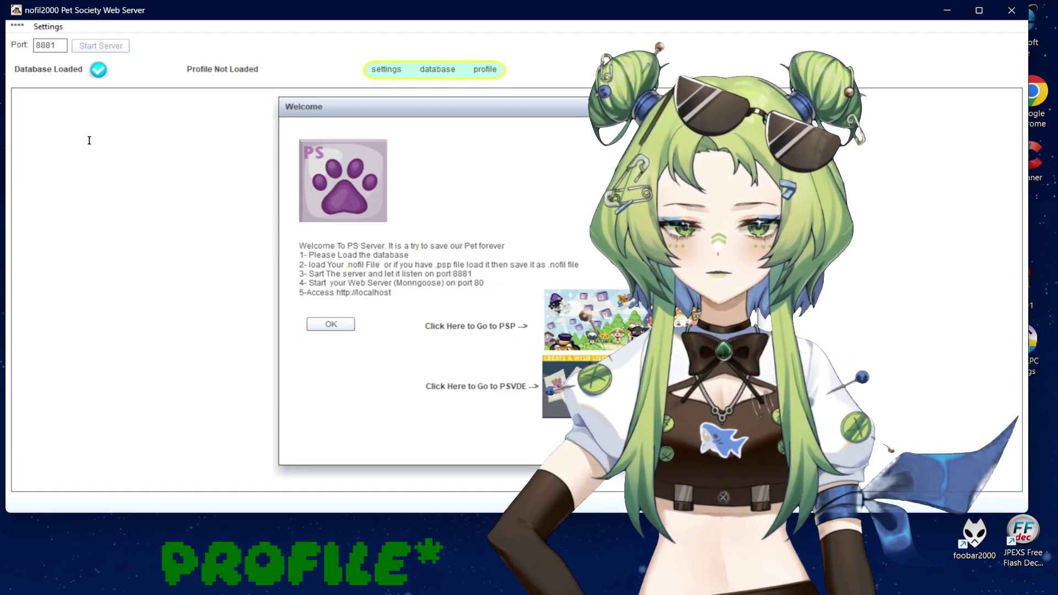
left_click(485, 70)
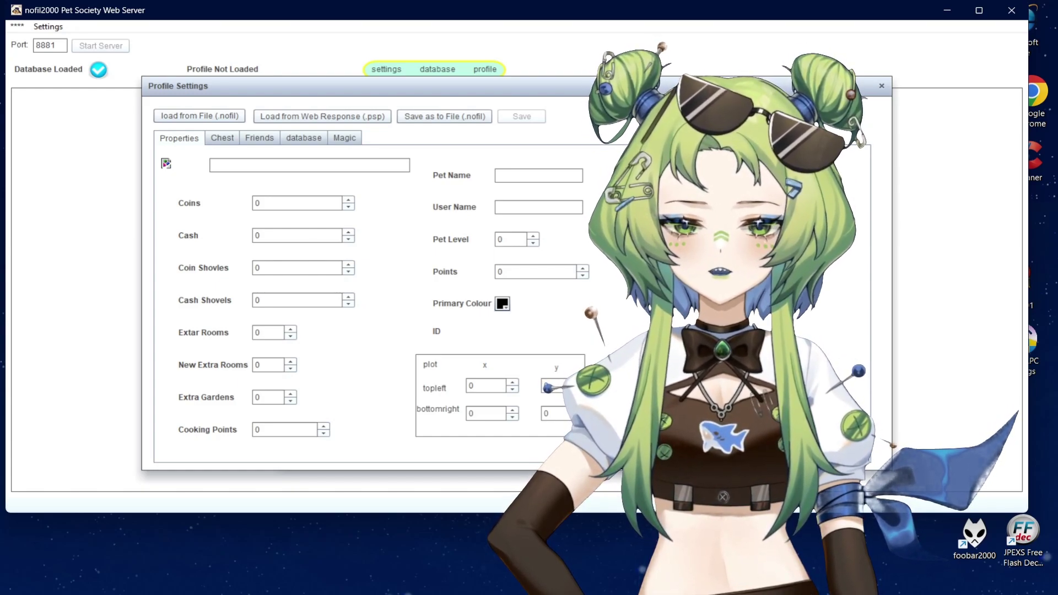
Load the Coco profile from the Desktop > Pet Society for Windows folder via the .nofil picker.
left_click(176, 118)
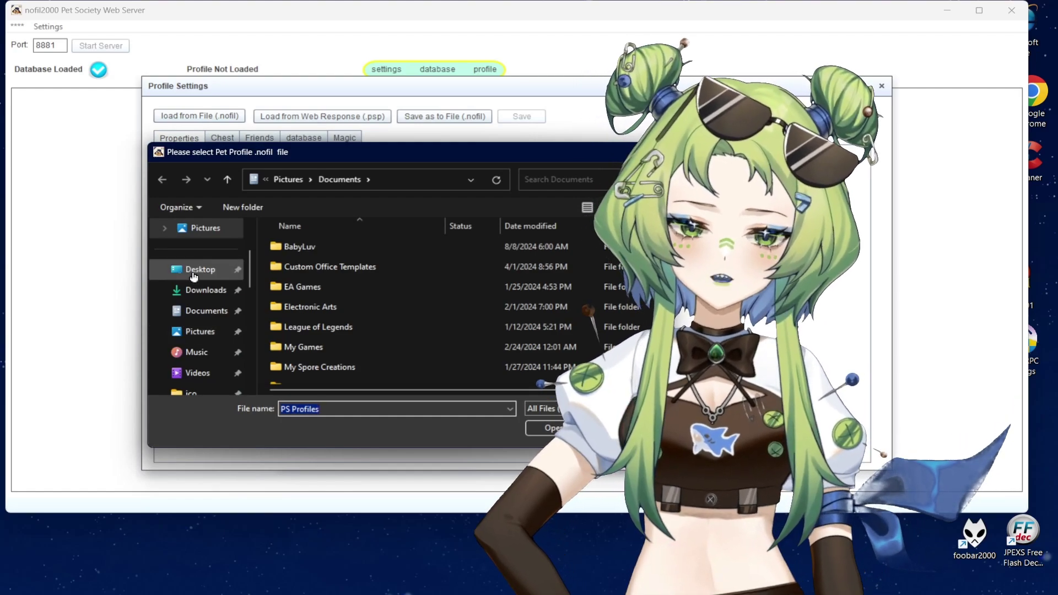
left_click(193, 270)
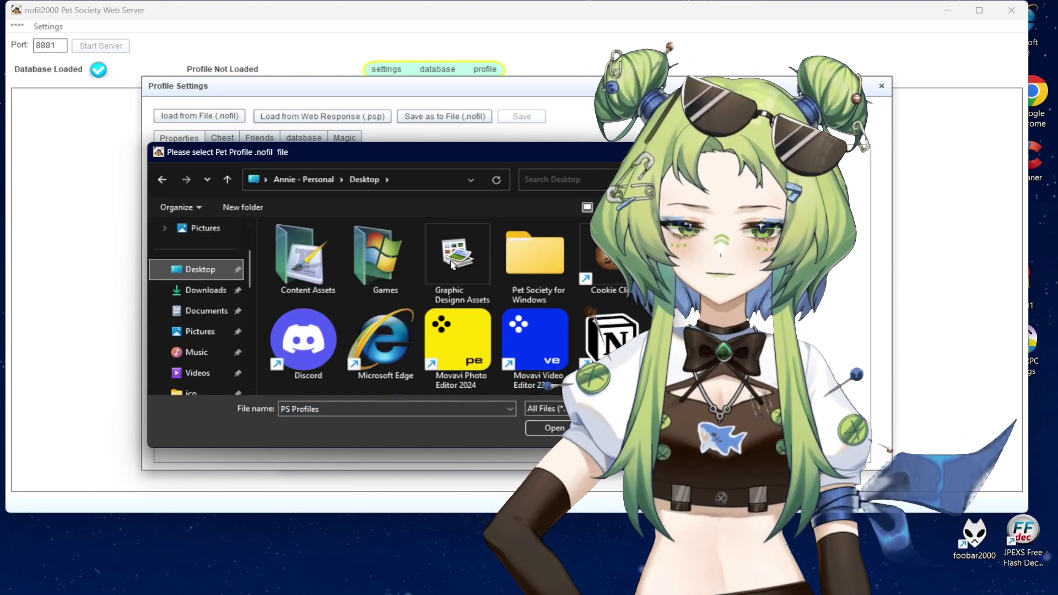
double_click(523, 260)
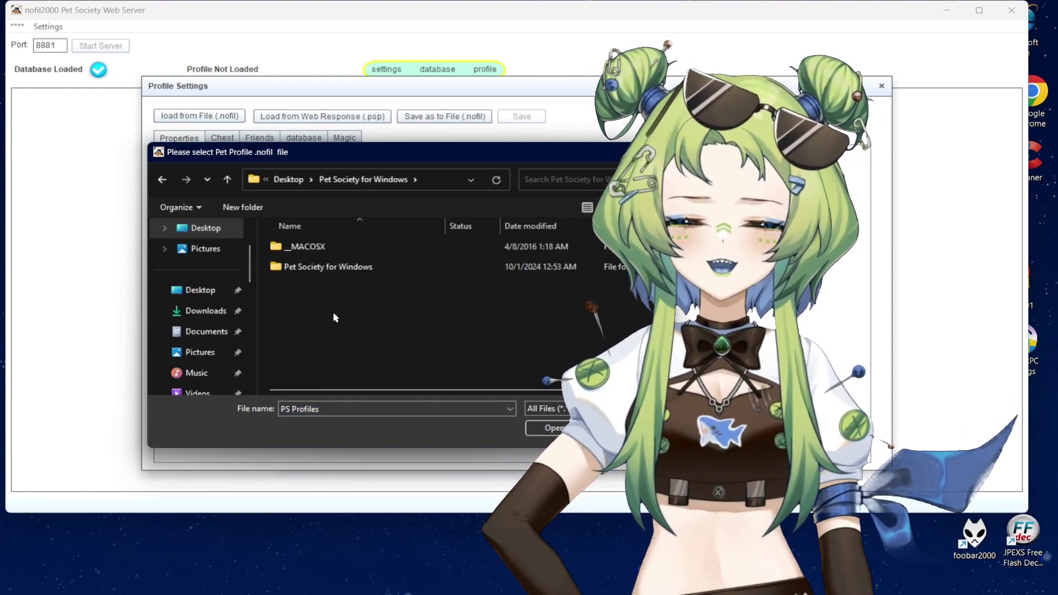
double_click(312, 267)
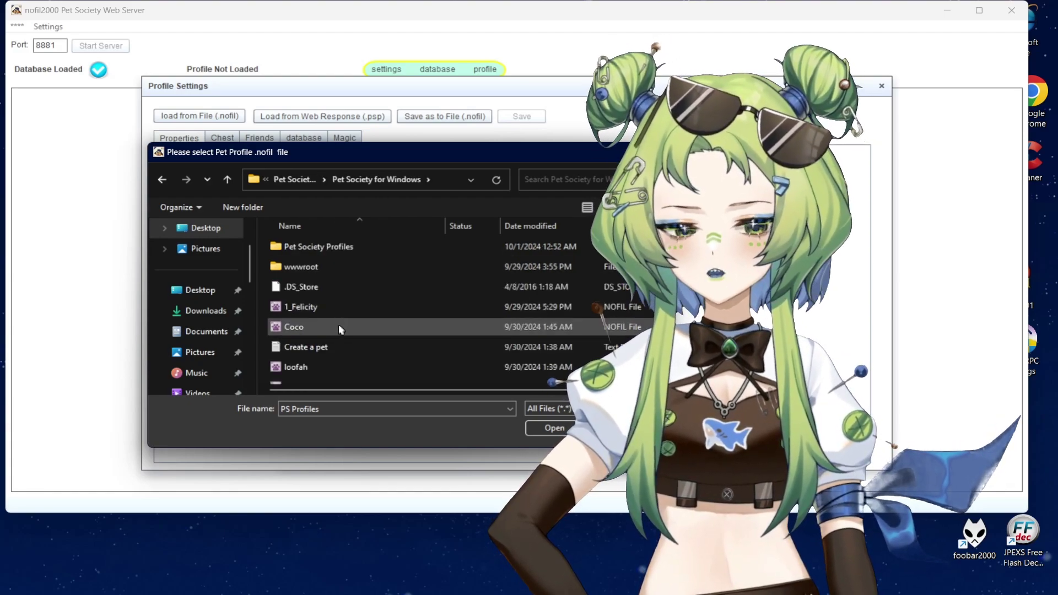
scroll(336, 333, "down", 1)
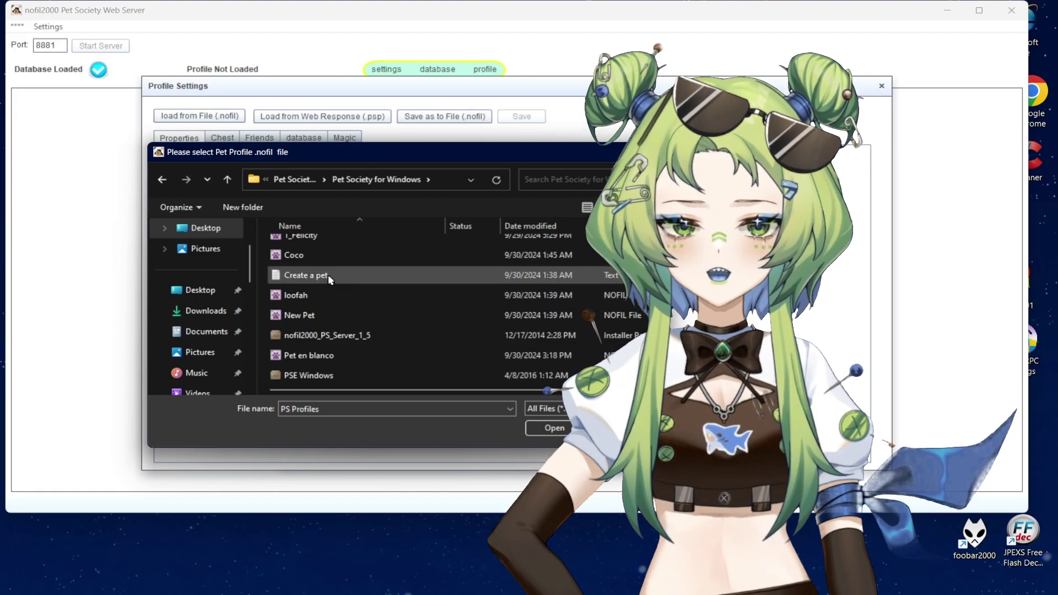
scroll(329, 280, "up", 1)
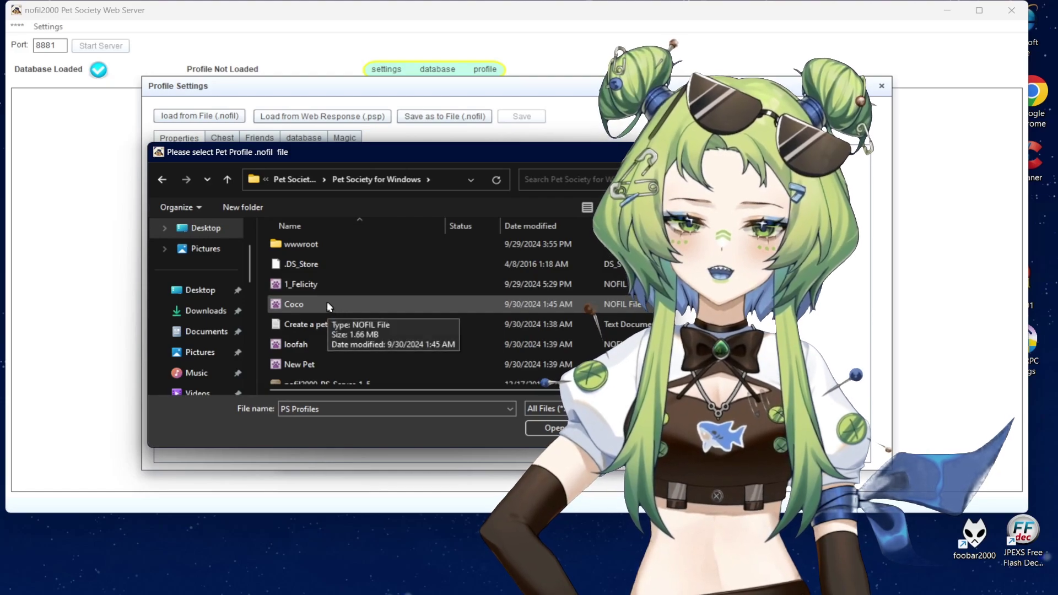
double_click(326, 303)
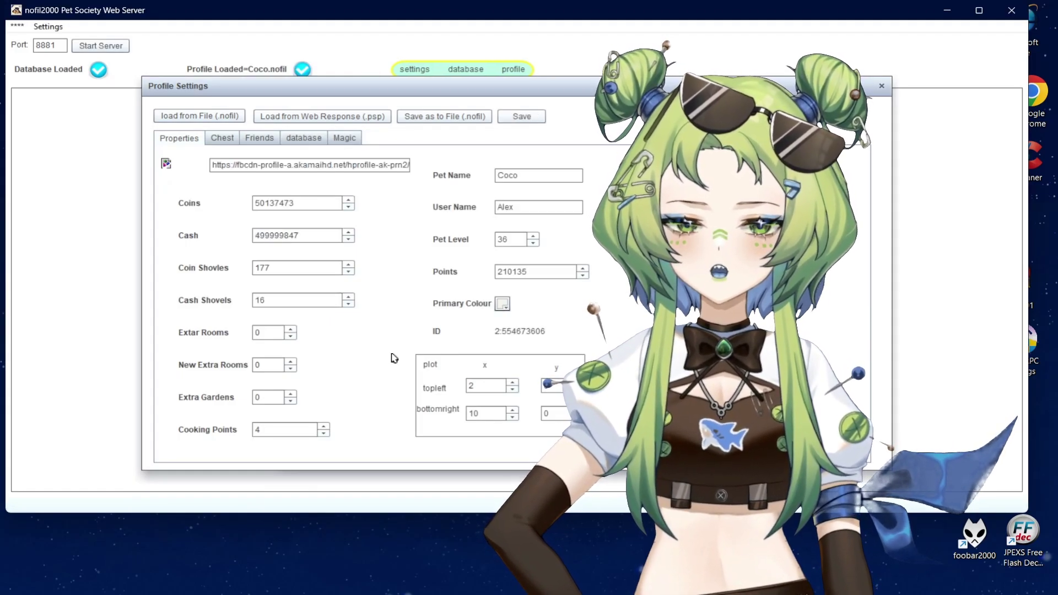
Reopen the profile file picker and browse into Pet Society Profiles > Custom profiles.
left_click(212, 116)
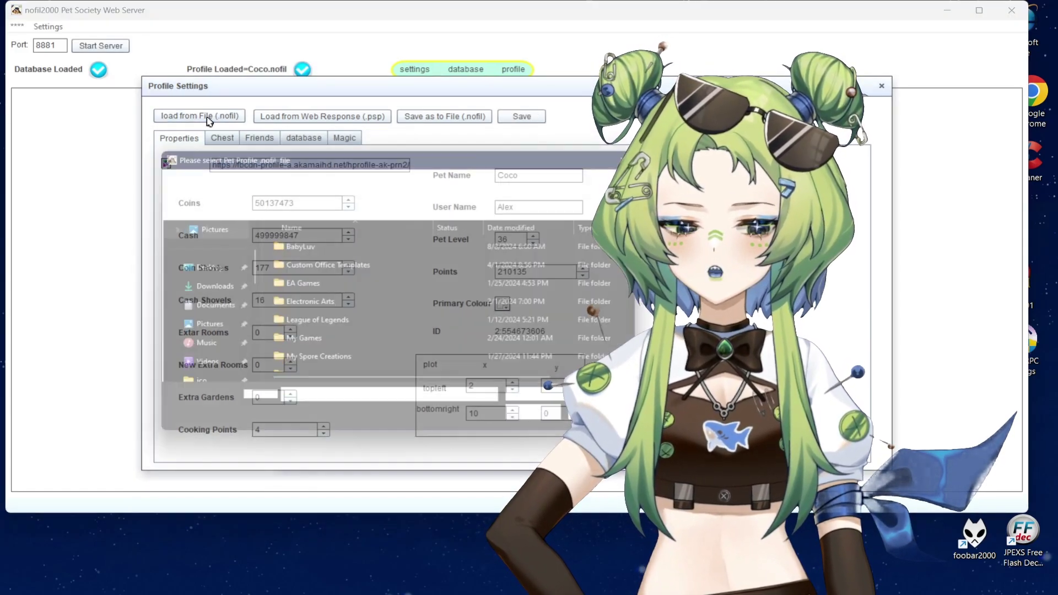
left_click(203, 269)
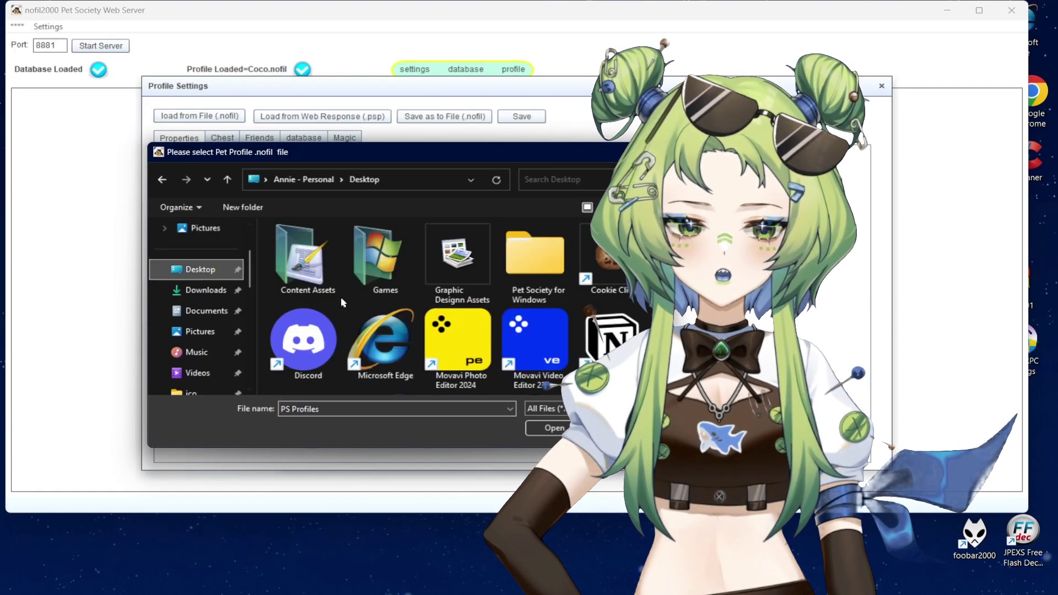
double_click(540, 267)
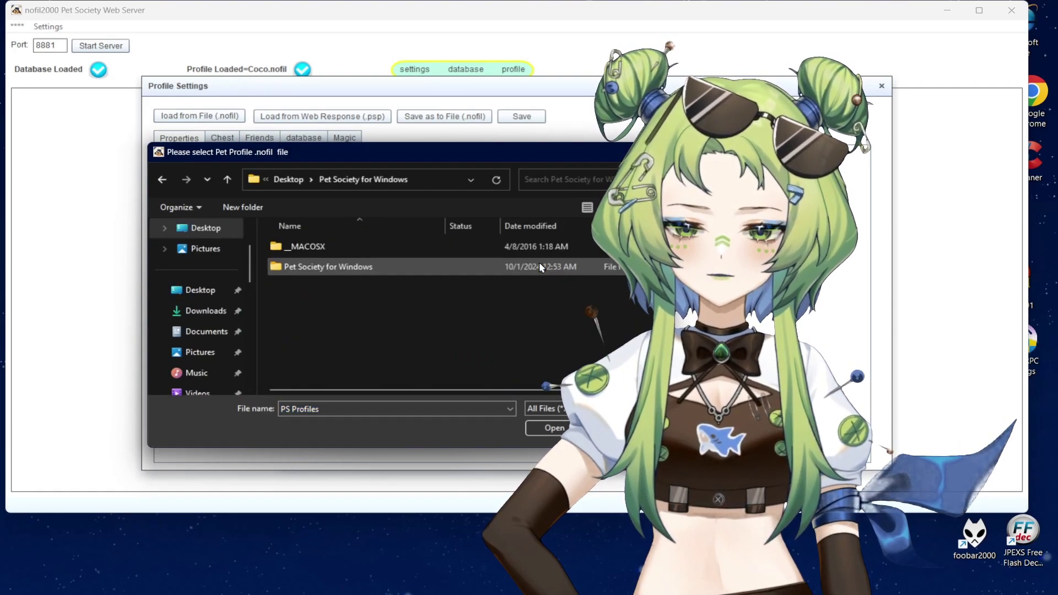
double_click(352, 259)
double_click(345, 246)
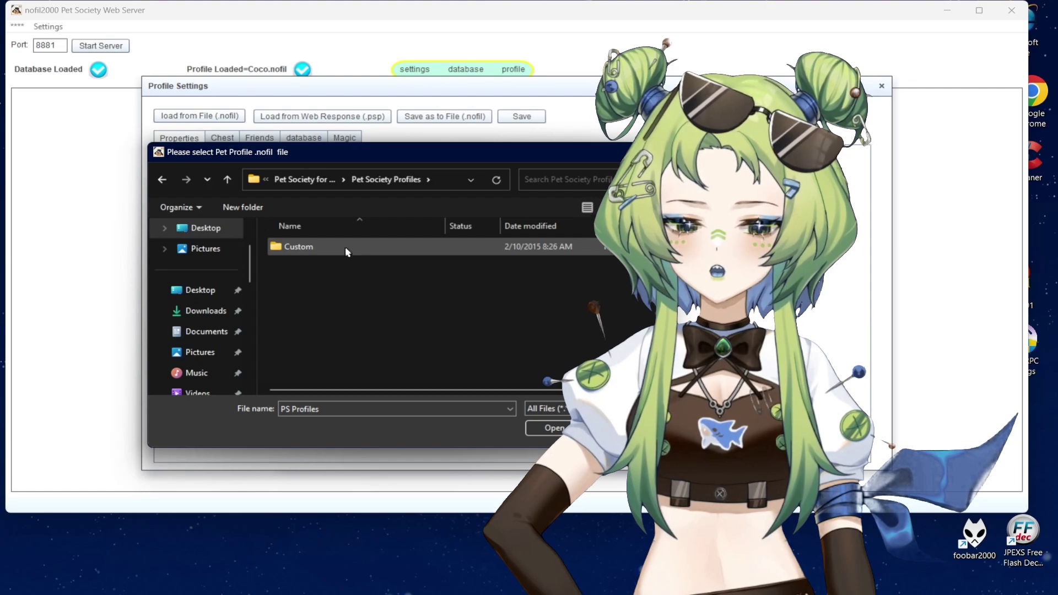
double_click(345, 246)
scroll(365, 264, "down", 6)
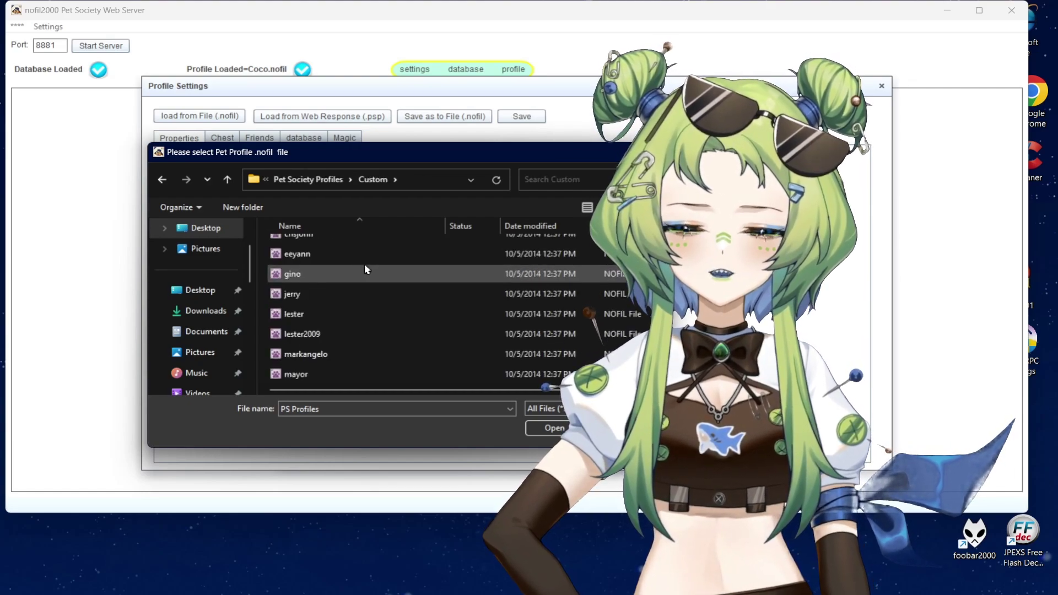
scroll(364, 265, "down", 3)
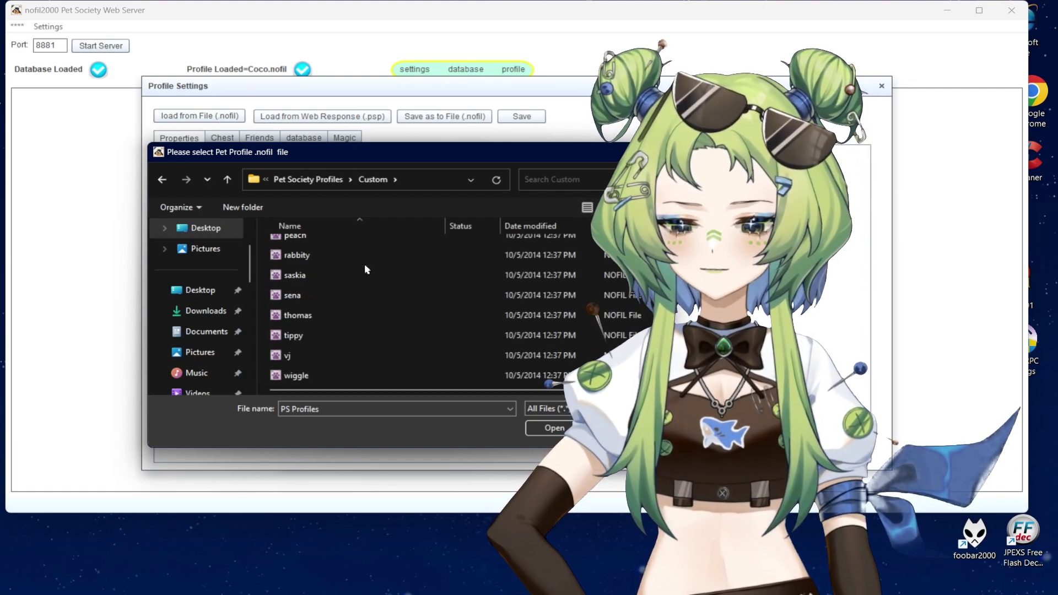
scroll(364, 264, "up", 10)
Keep Coco.nofil loaded, close Profile Settings, and start the server listening on port 8881.
double_click(319, 246)
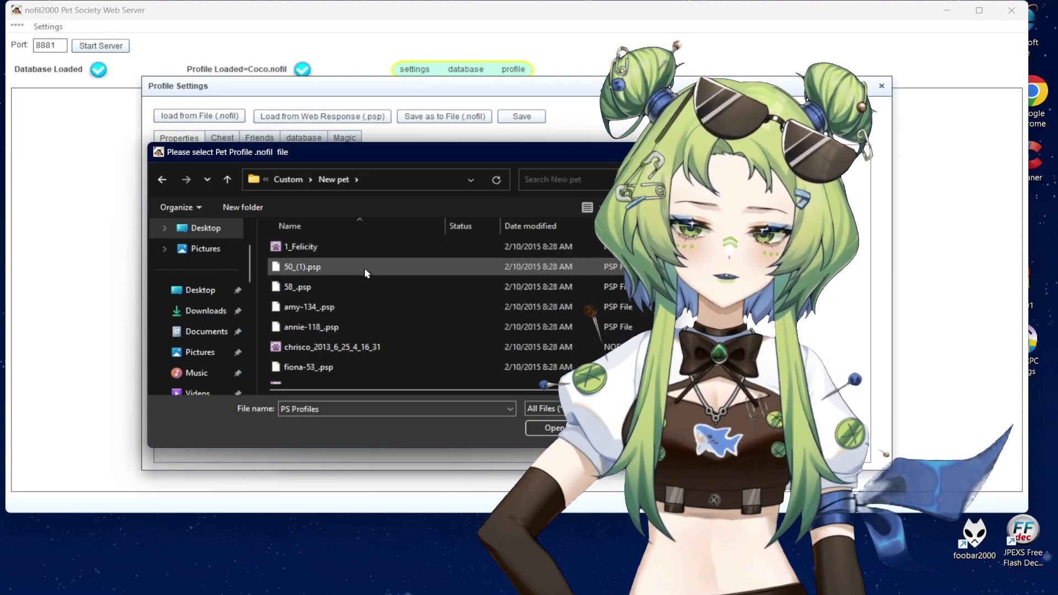
scroll(365, 273, "down", 1)
scroll(365, 268, "down", 8)
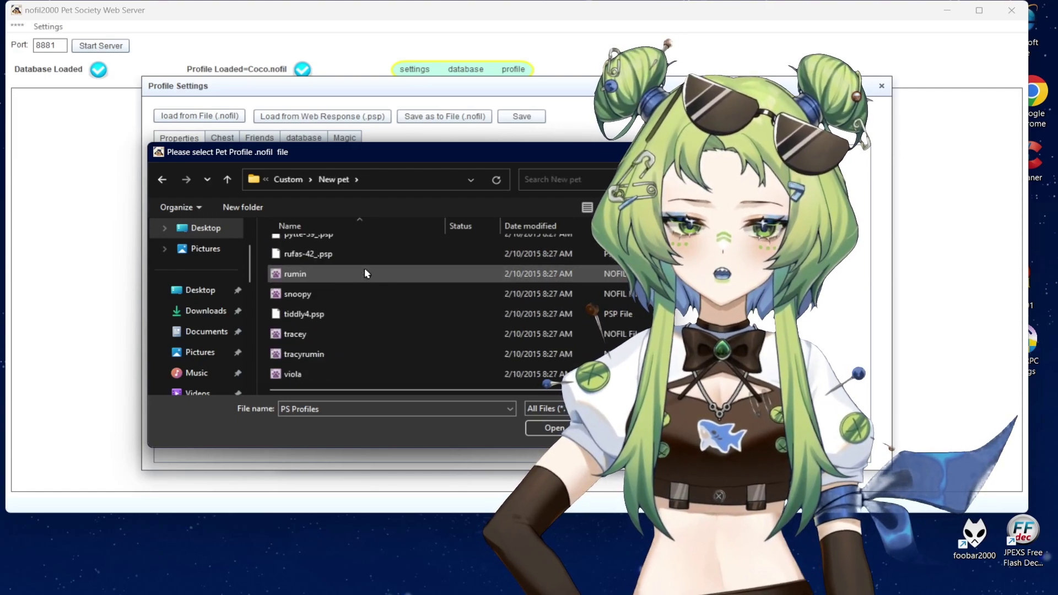
double_click(365, 268)
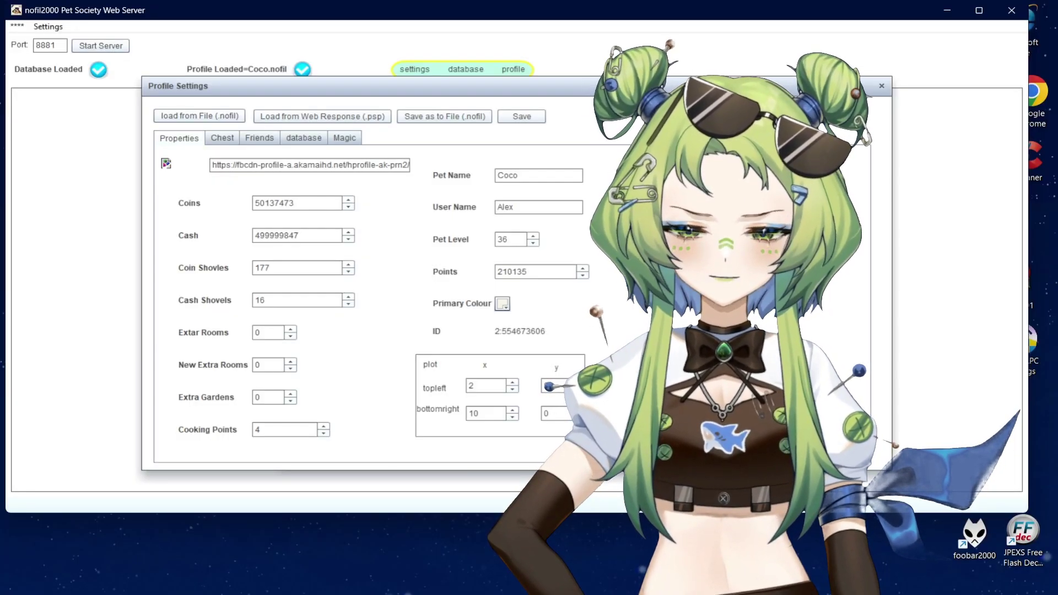
left_click(881, 87)
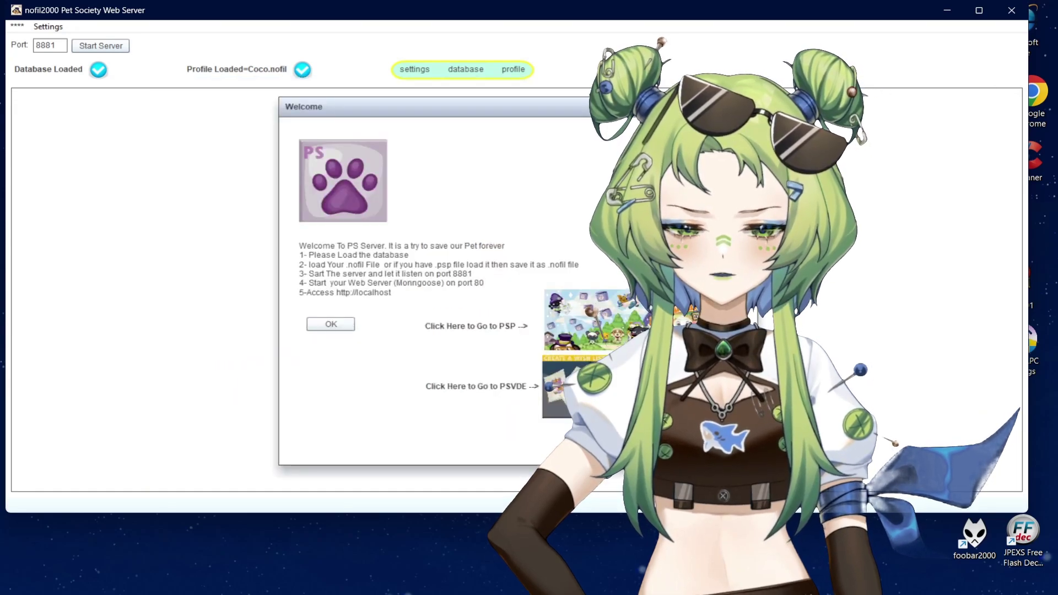
left_click(94, 52)
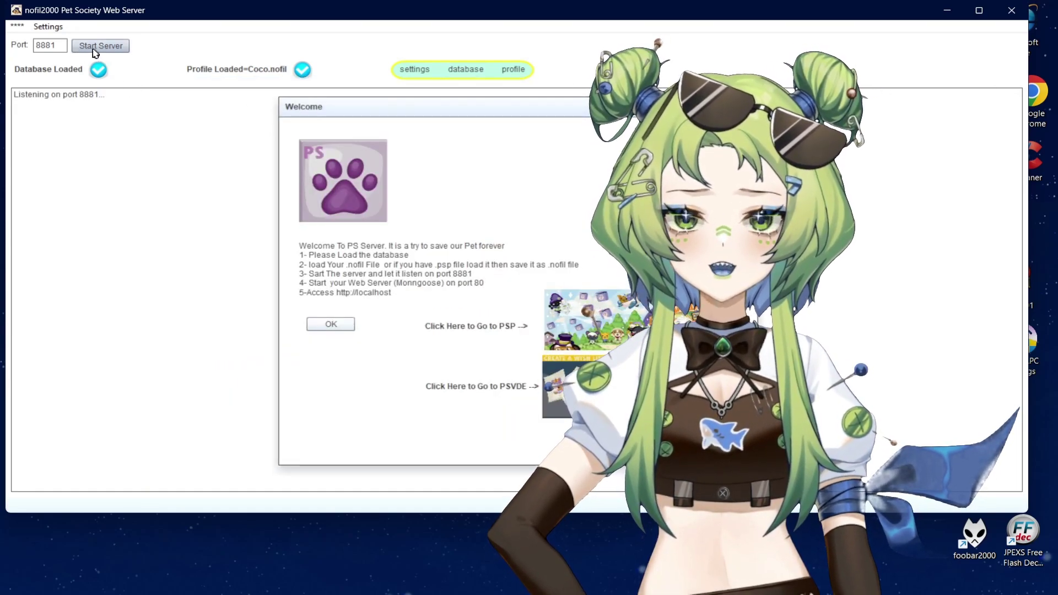